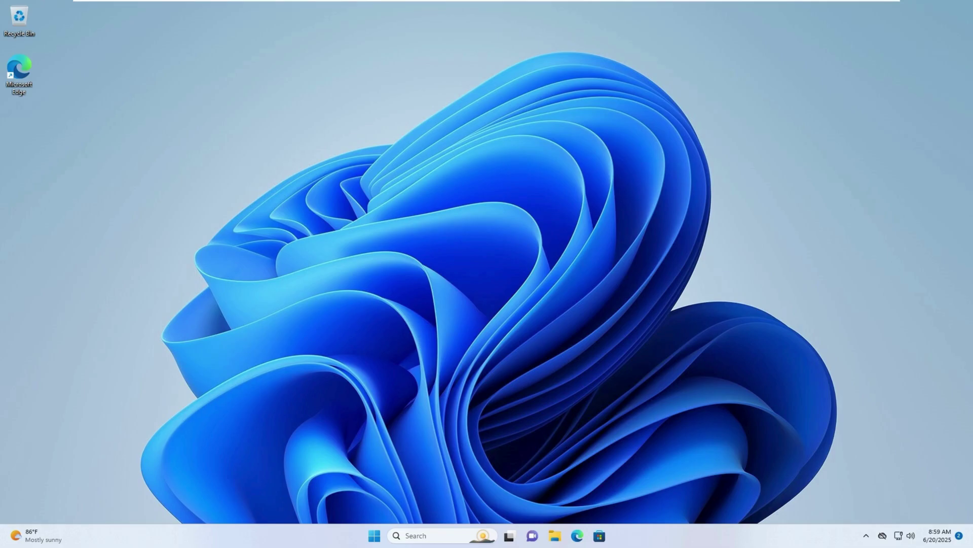
- Find Device Manager with a Start search for "de" and launch it
left_click(379, 535)
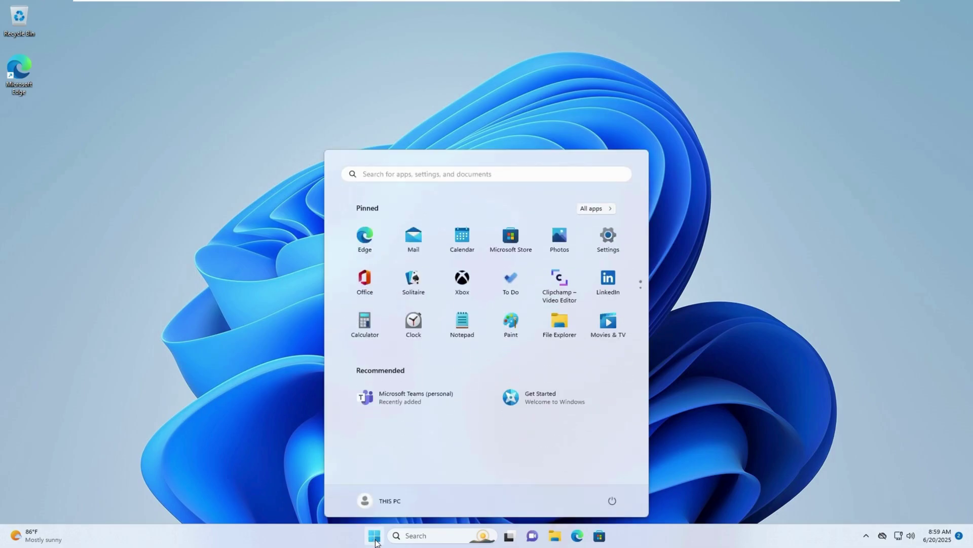
type("de")
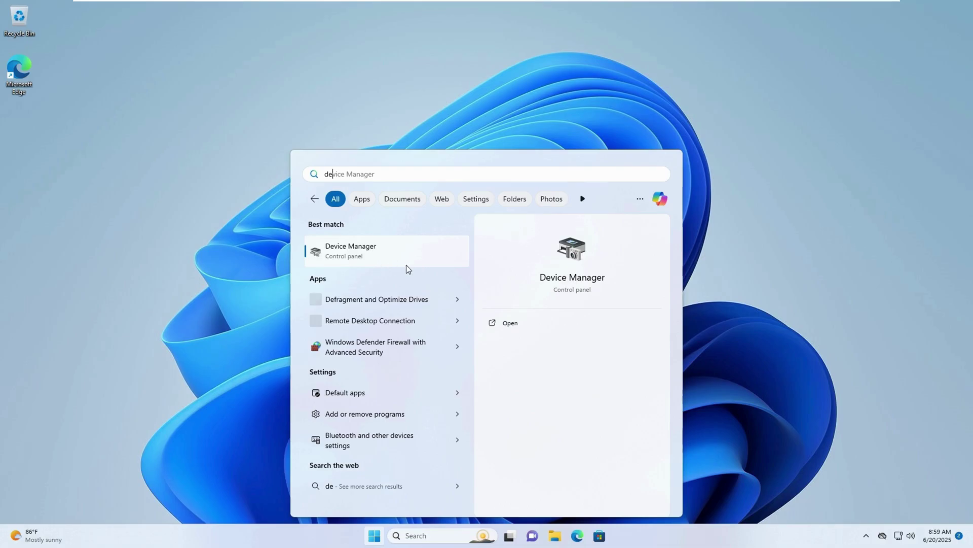
left_click(411, 266)
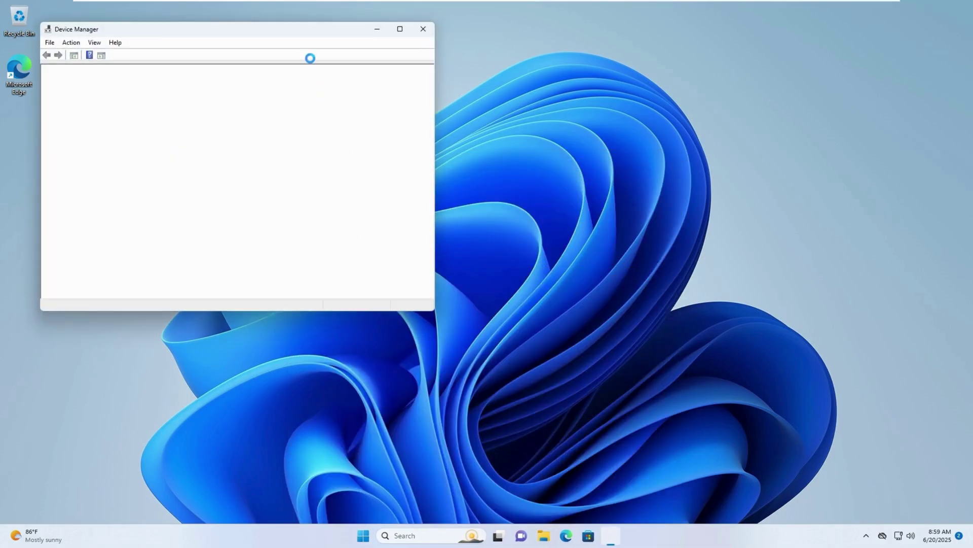
- Expand Display adapters and open the VMware SVGA 3D adapter's properties
left_click_drag(297, 27, 535, 105)
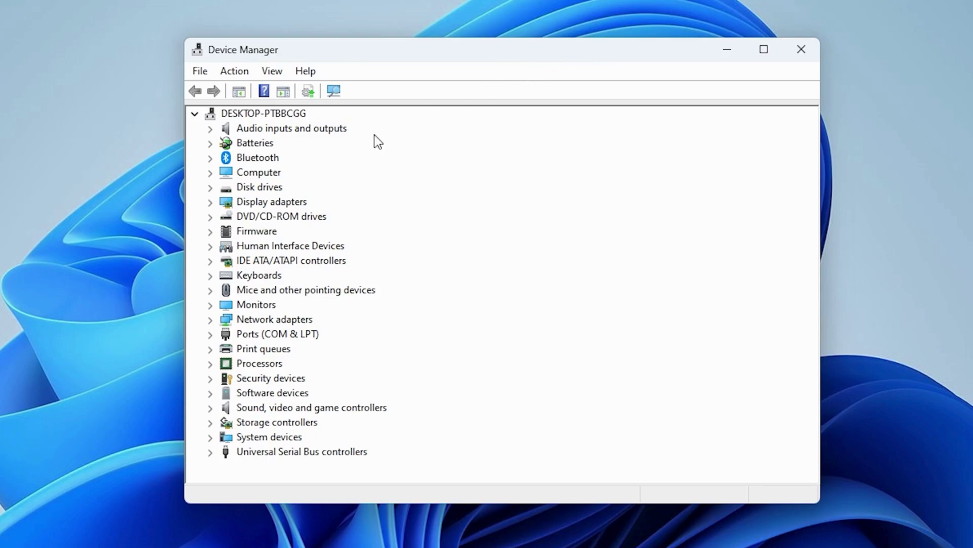
left_click(294, 205)
double_click(294, 205)
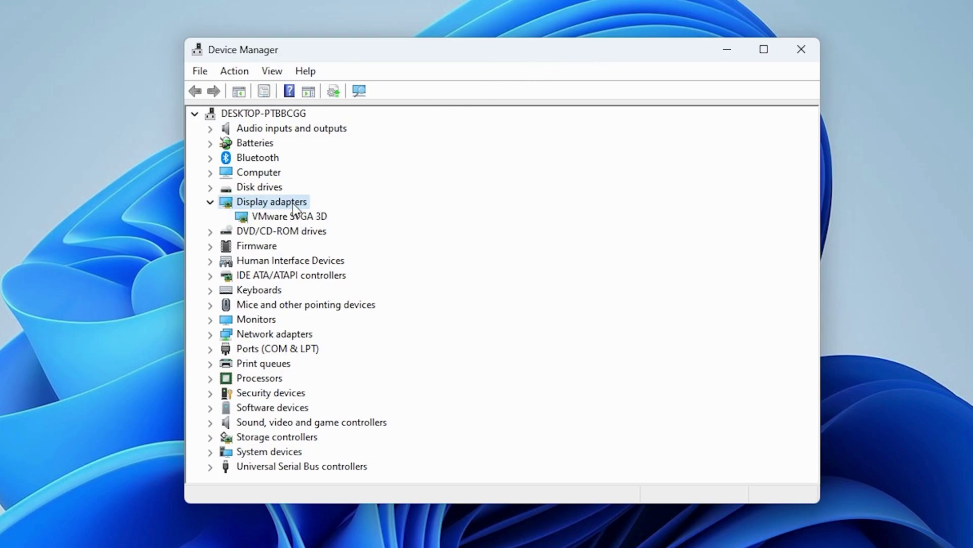
left_click(283, 220)
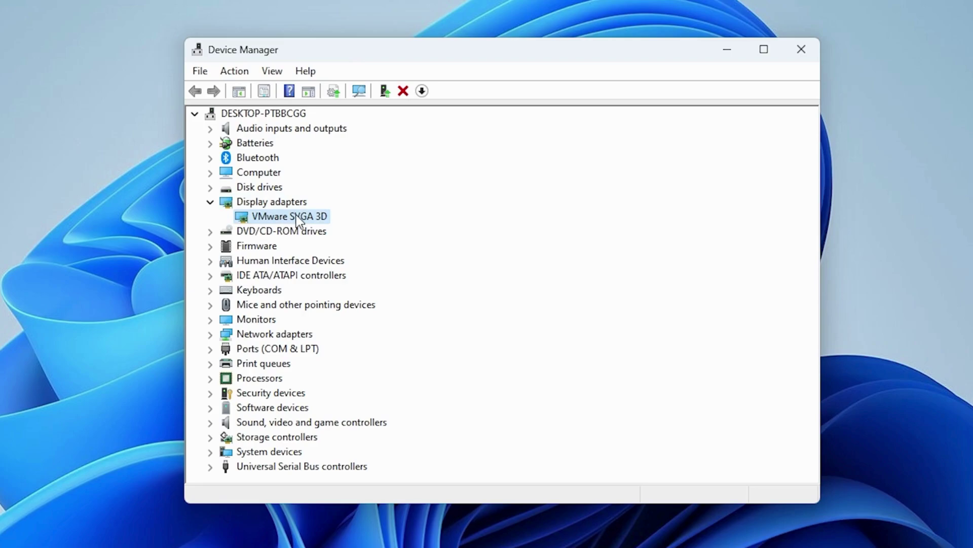
double_click(299, 219)
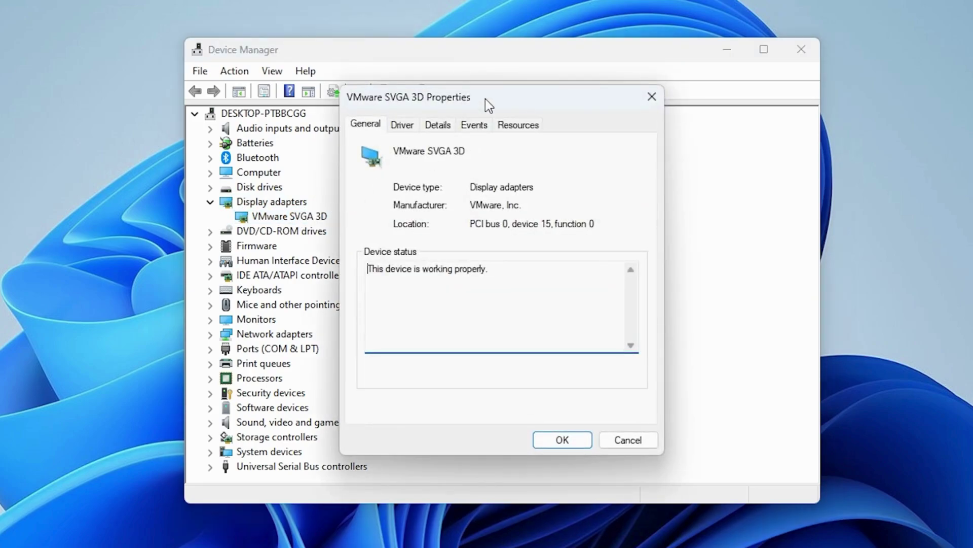
- Review the VMware SVGA 3D driver details, then cancel the properties window
left_click_drag(484, 90, 497, 87)
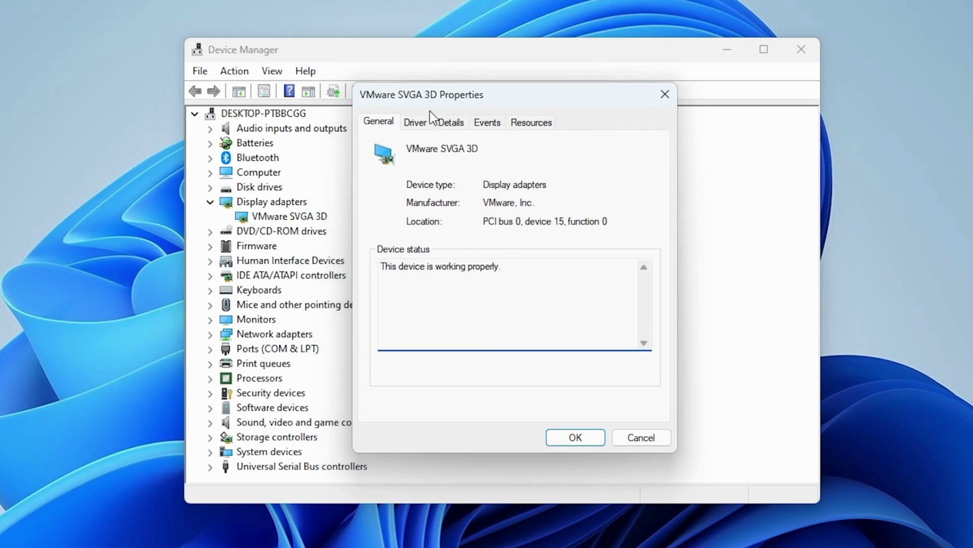
left_click(415, 122)
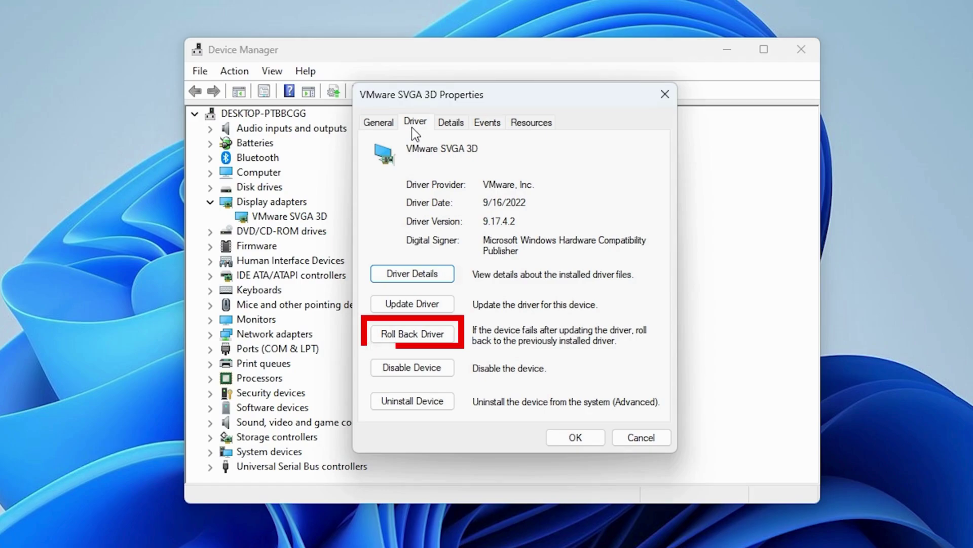
left_click(651, 439)
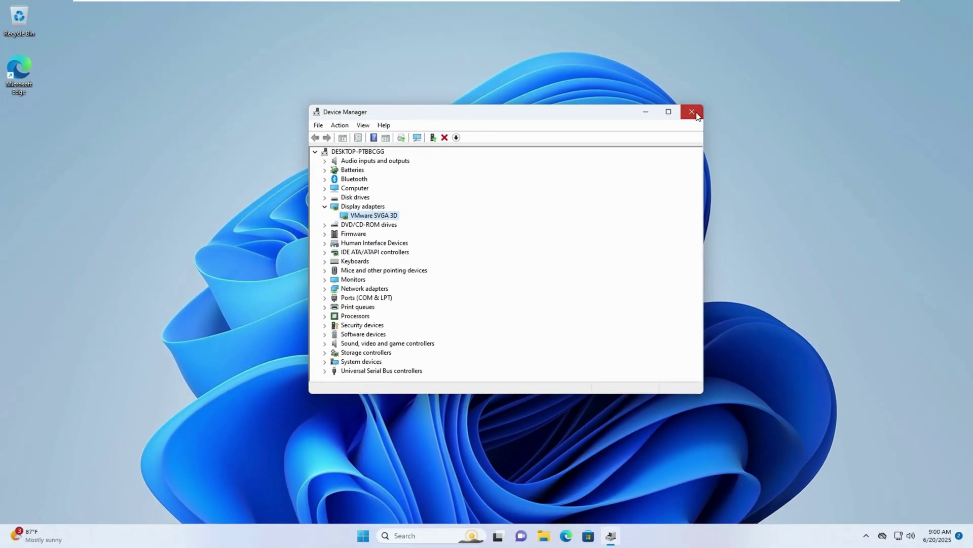
- Close Device Manager and start a Start search for "memor", fixing the mistyped text
left_click(693, 112)
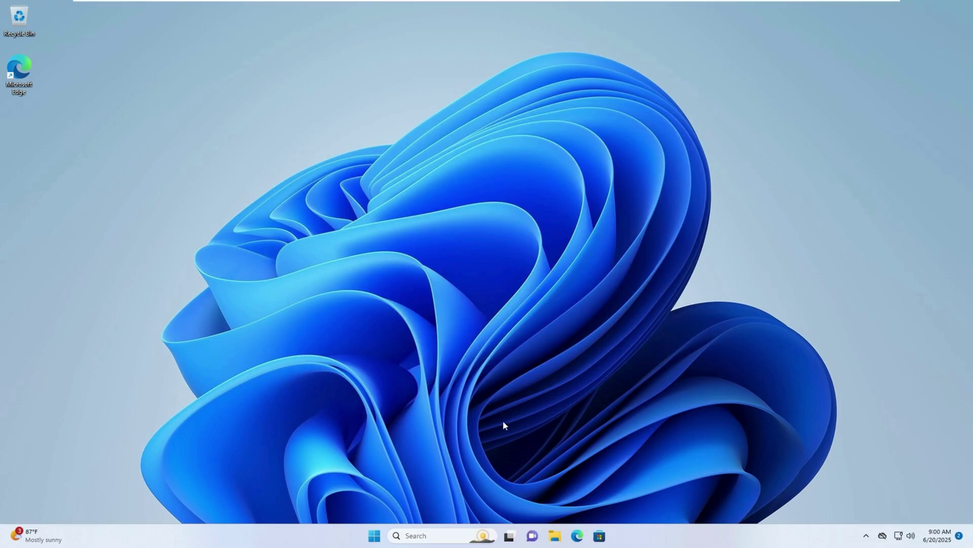
left_click(373, 536)
type("ne")
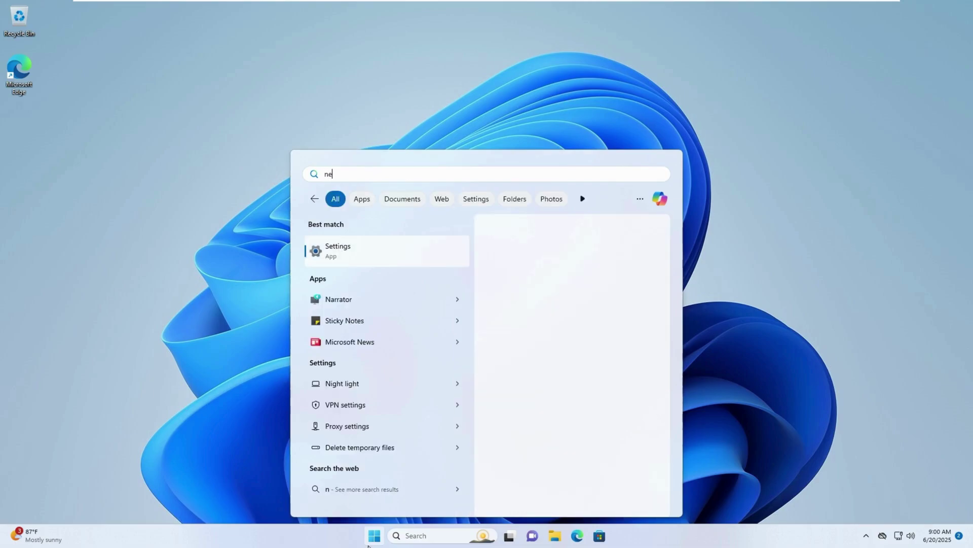
key("BackSpace")
key("BackSpace")
type("mem")
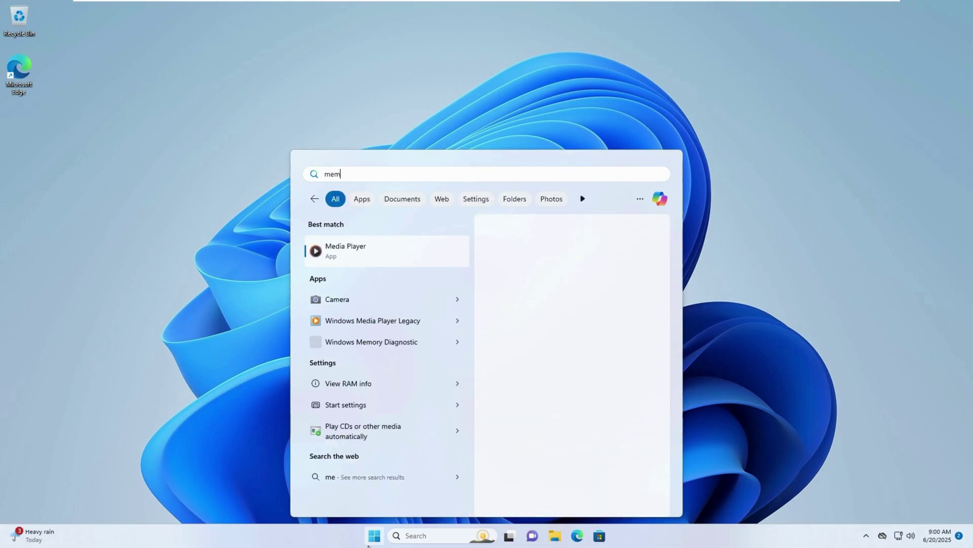
type("or")
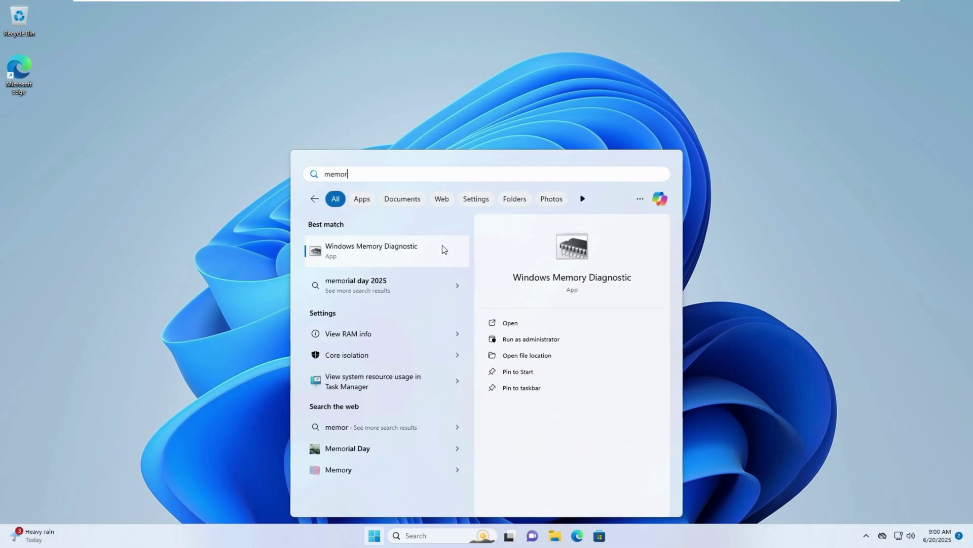
- Launch Windows Memory Diagnostic from the search results to check memory
left_click(401, 254)
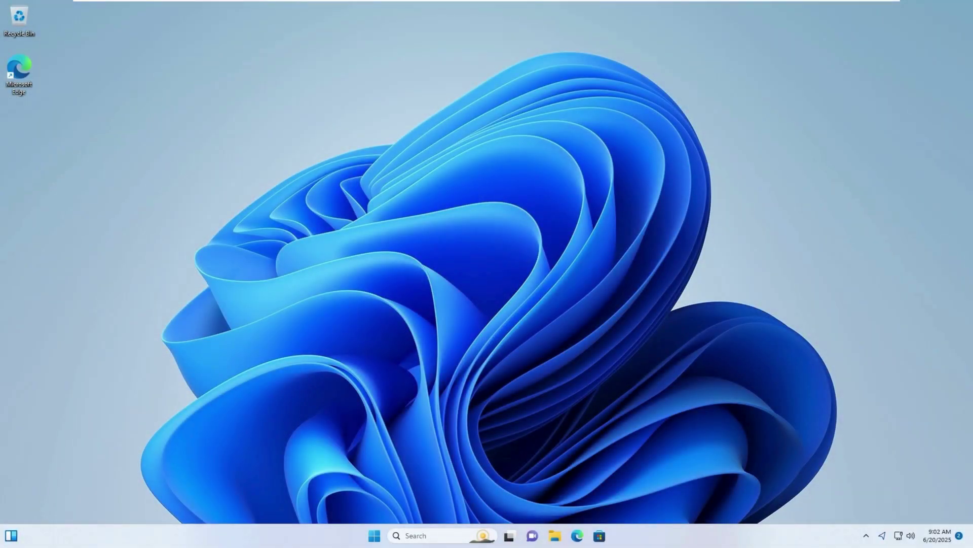
- Search "cmd" and run Command Prompt as administrator, approving the UAC prompt
left_click(374, 537)
type("cmd")
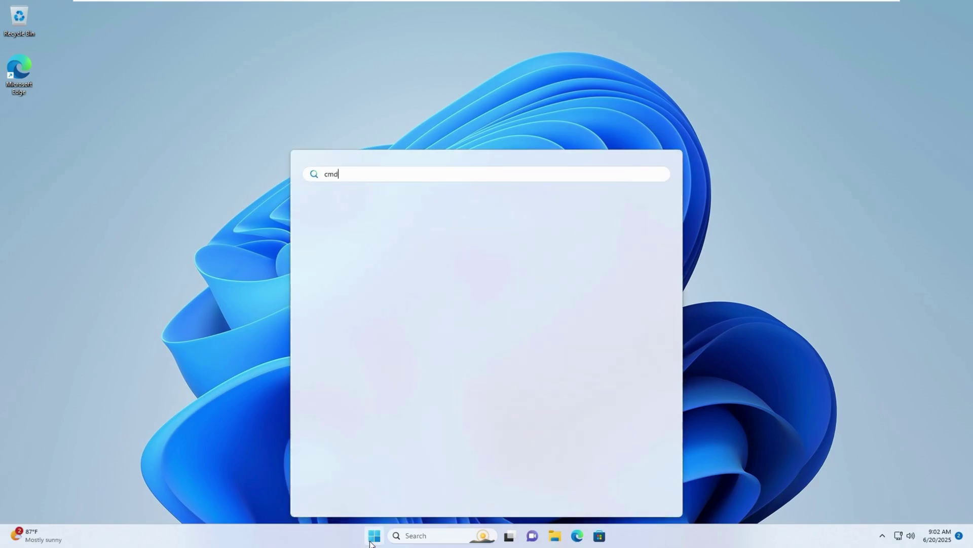
left_click(363, 250)
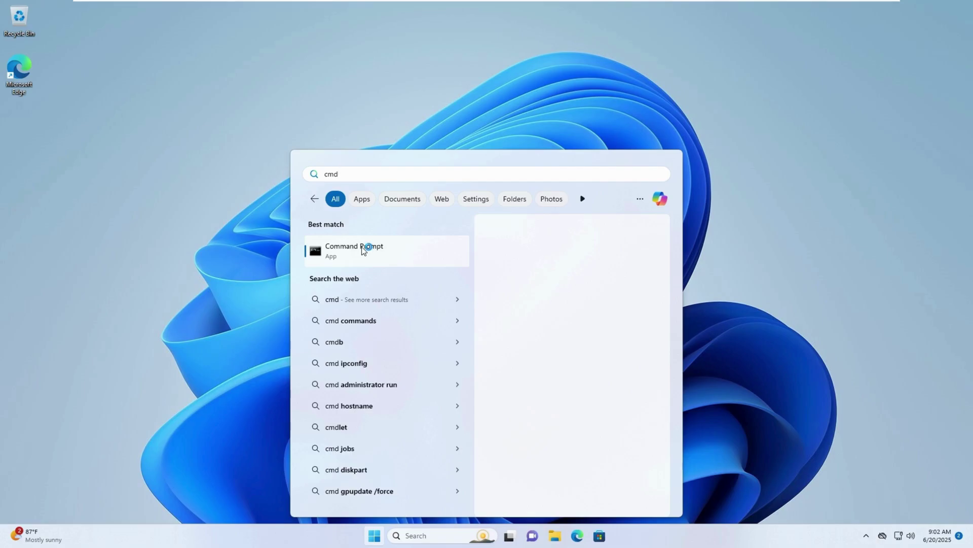
right_click(374, 252)
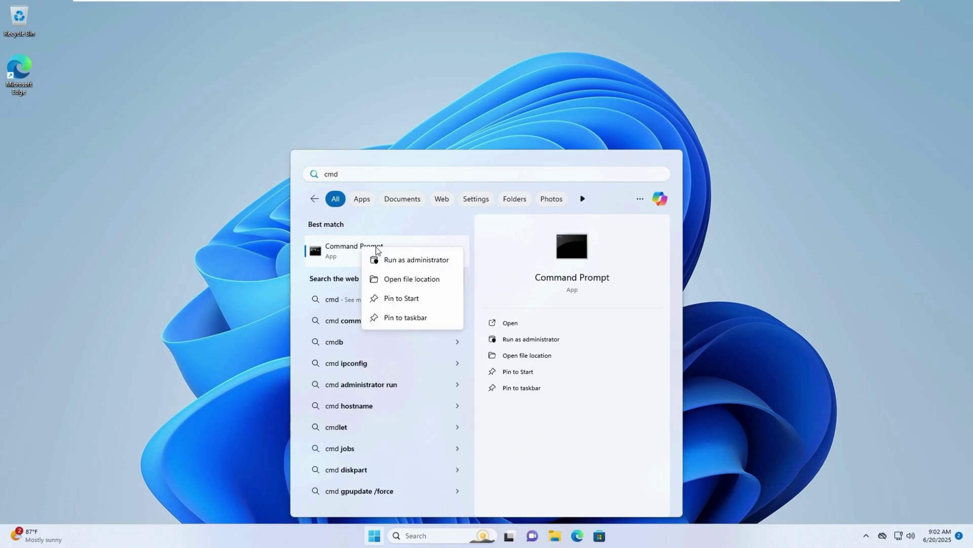
left_click(400, 262)
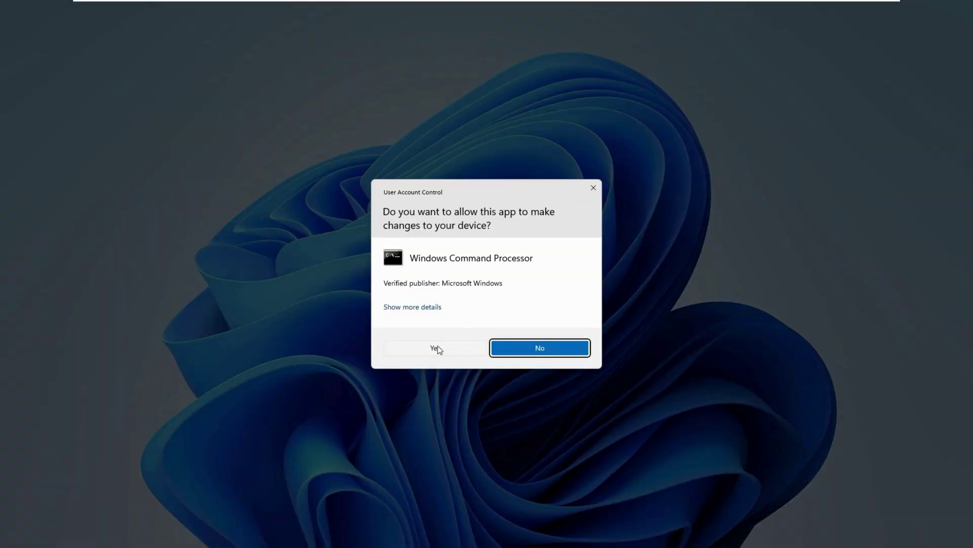
left_click(436, 349)
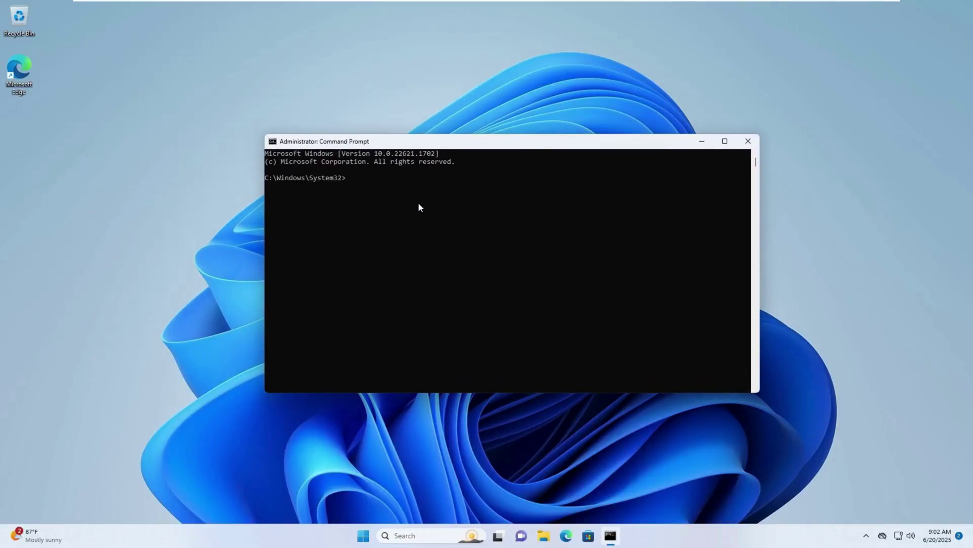
type("sfc ")
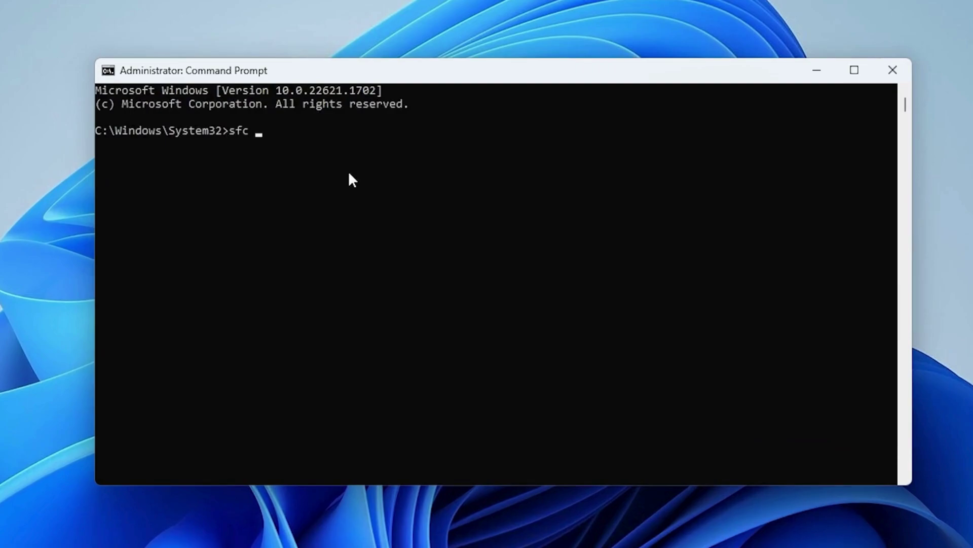
type("/scannow")
- Run sfc /scannow in the administrator Command Prompt
key("Return")
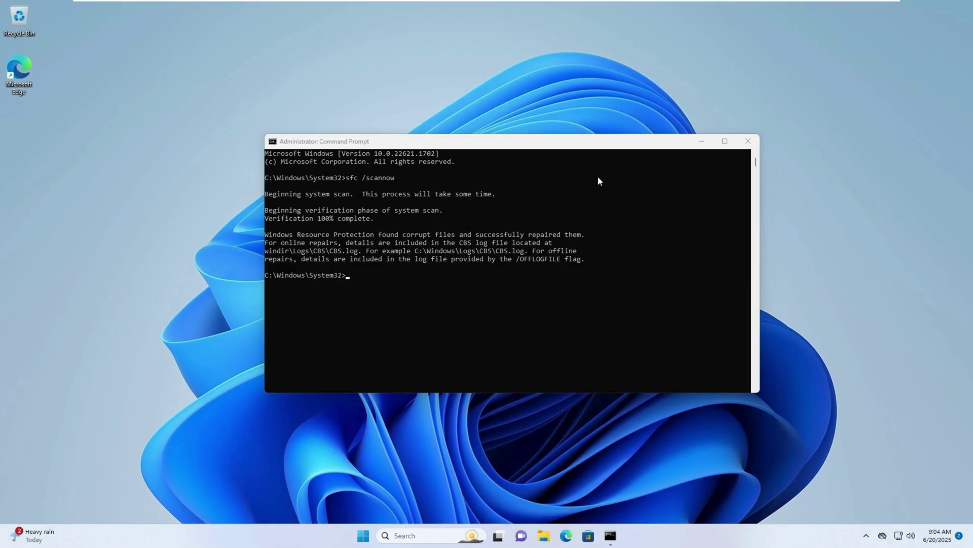
- Close the Command Prompt window and bring up the Start menu
left_click(748, 140)
left_click(366, 537)
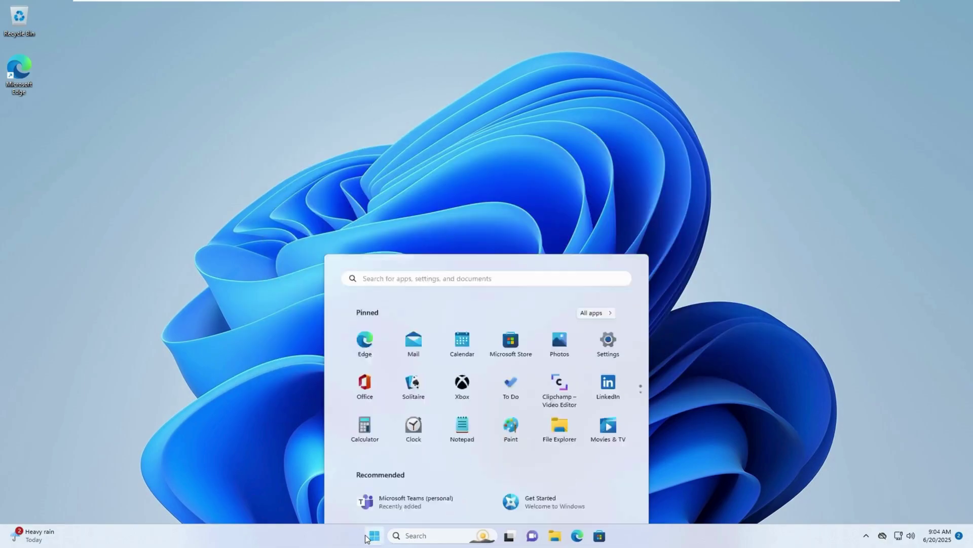